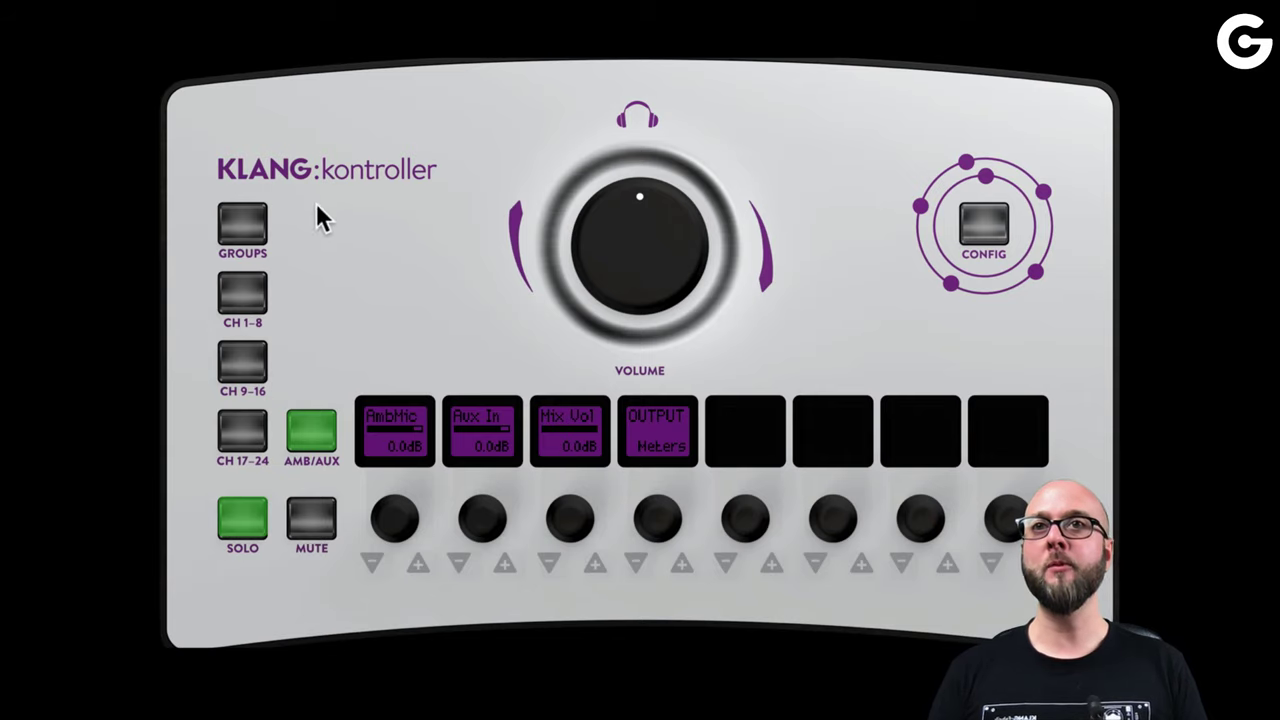
Show the channel groups and set the Drums group's relative level to -3.0 dB.
{"action": "left_click", "coordinate": [244, 223]}
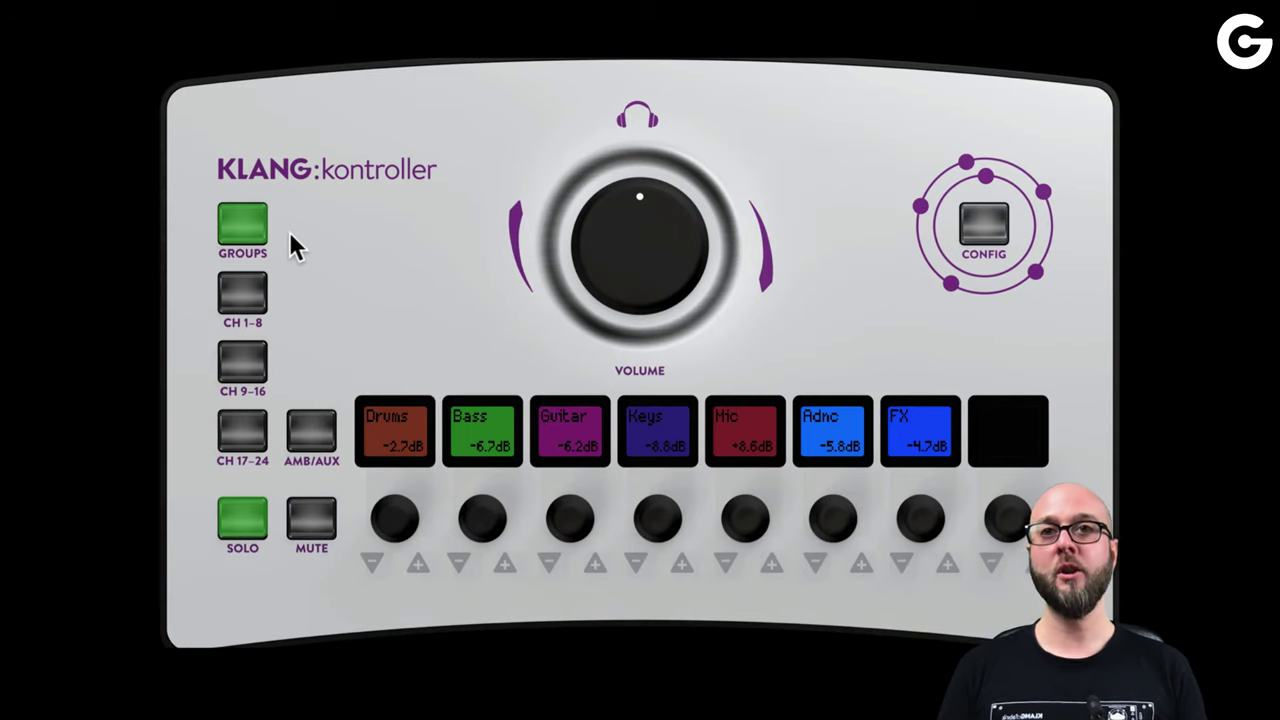
{"action": "left_click", "coordinate": [421, 565]}
{"action": "left_click", "coordinate": [421, 565]}
{"action": "left_click", "coordinate": [421, 565]}
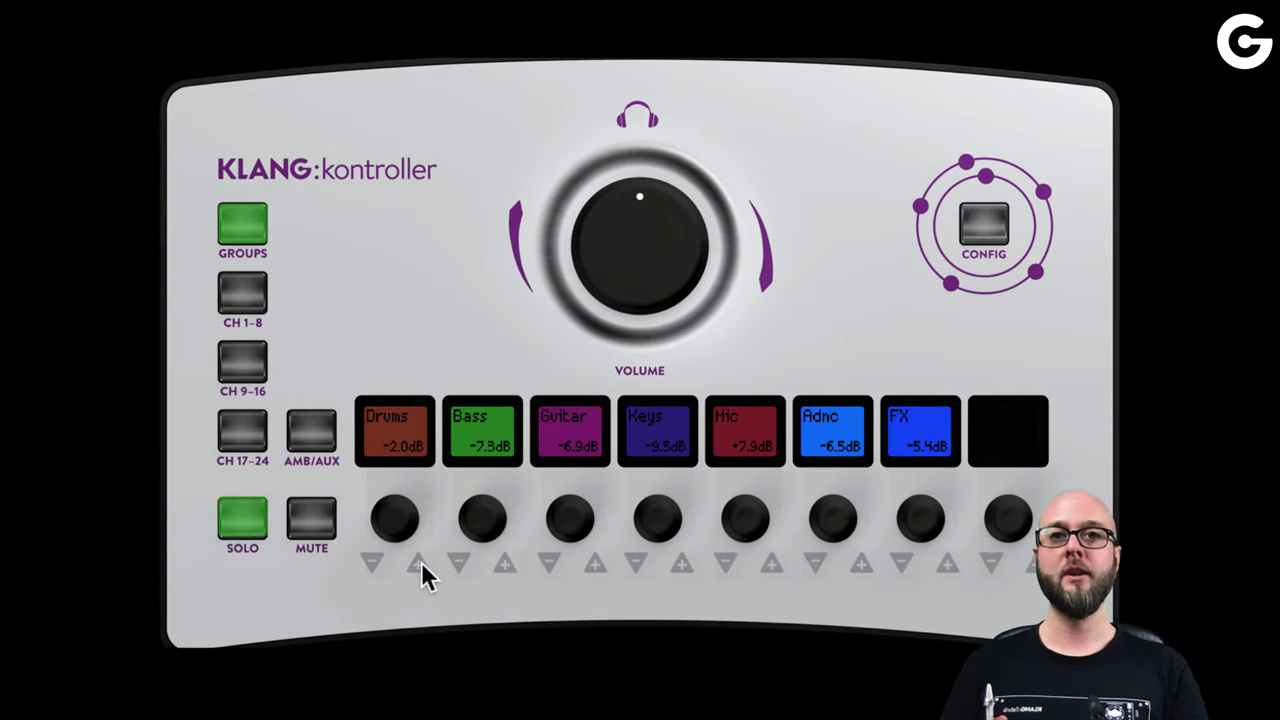
{"action": "left_click", "coordinate": [373, 563]}
{"action": "left_click", "coordinate": [373, 563]}
{"action": "left_click", "coordinate": [373, 563]}
{"action": "left_click", "coordinate": [373, 563]}
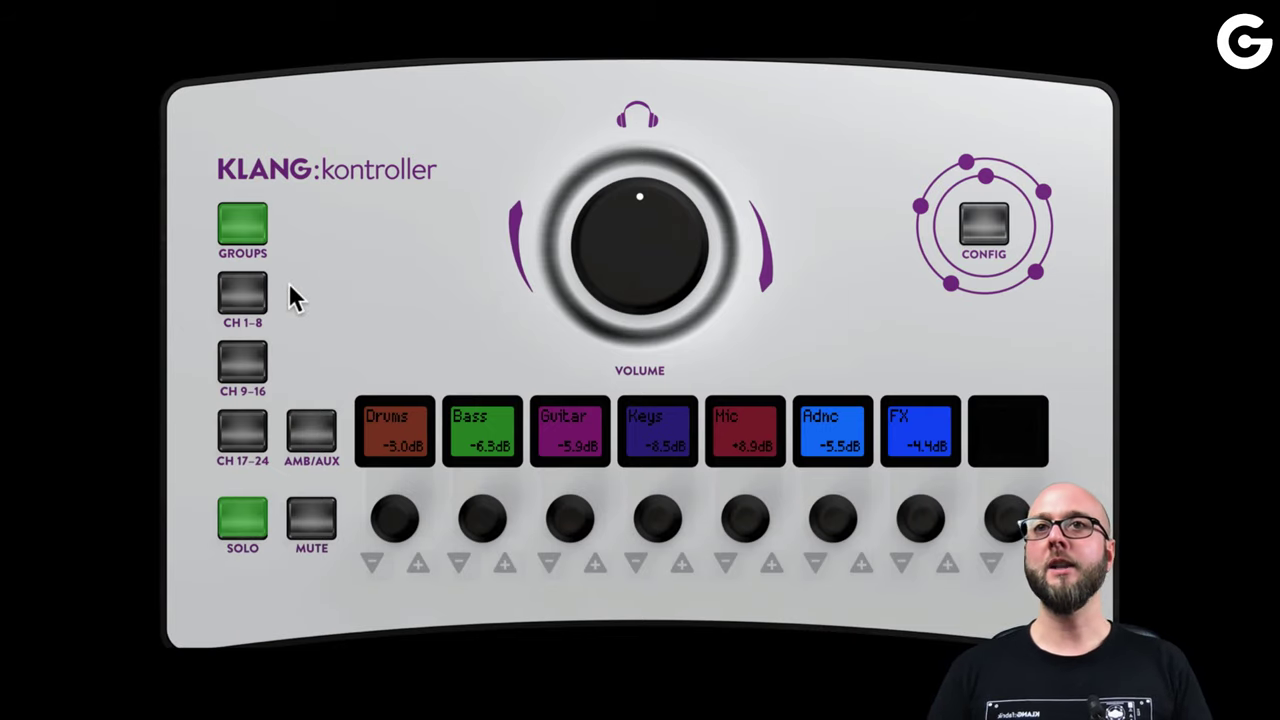
Look through the channel banks 1–8, 9–16 and 17–24, finishing on channels 9–16.
{"action": "left_click", "coordinate": [239, 293]}
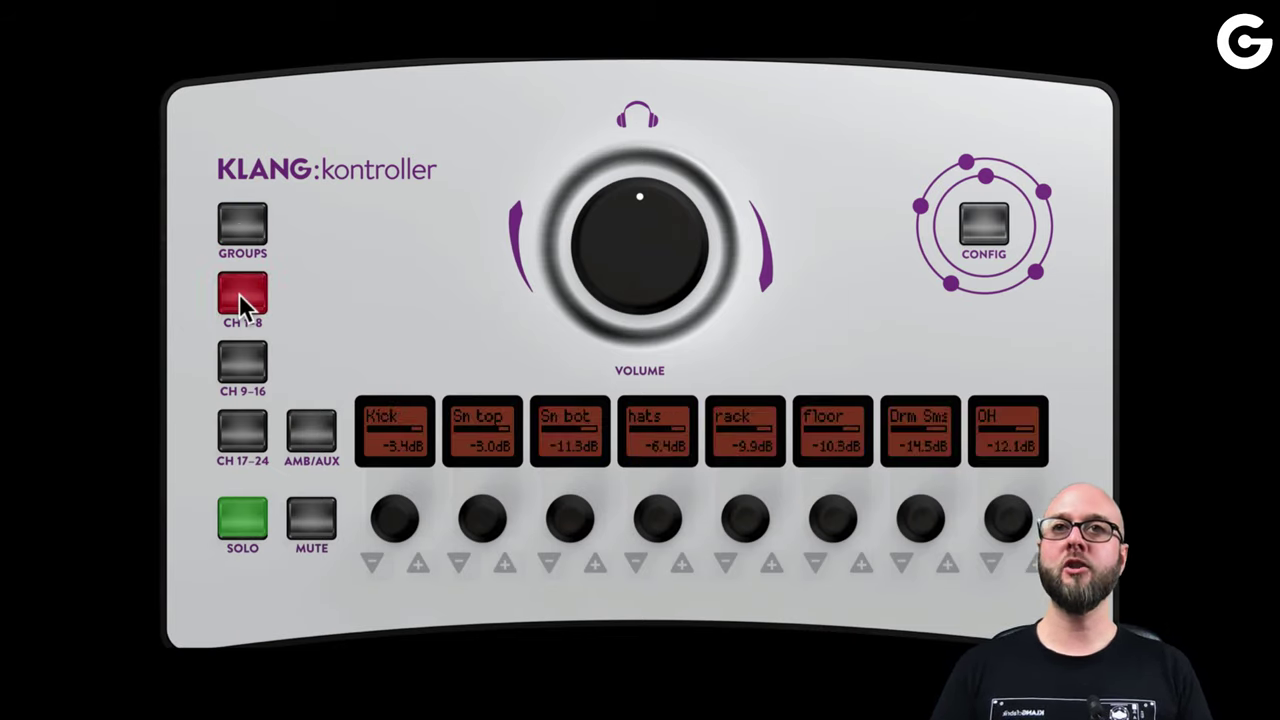
{"action": "left_click", "coordinate": [246, 365]}
{"action": "left_click", "coordinate": [242, 432]}
{"action": "left_click", "coordinate": [244, 356]}
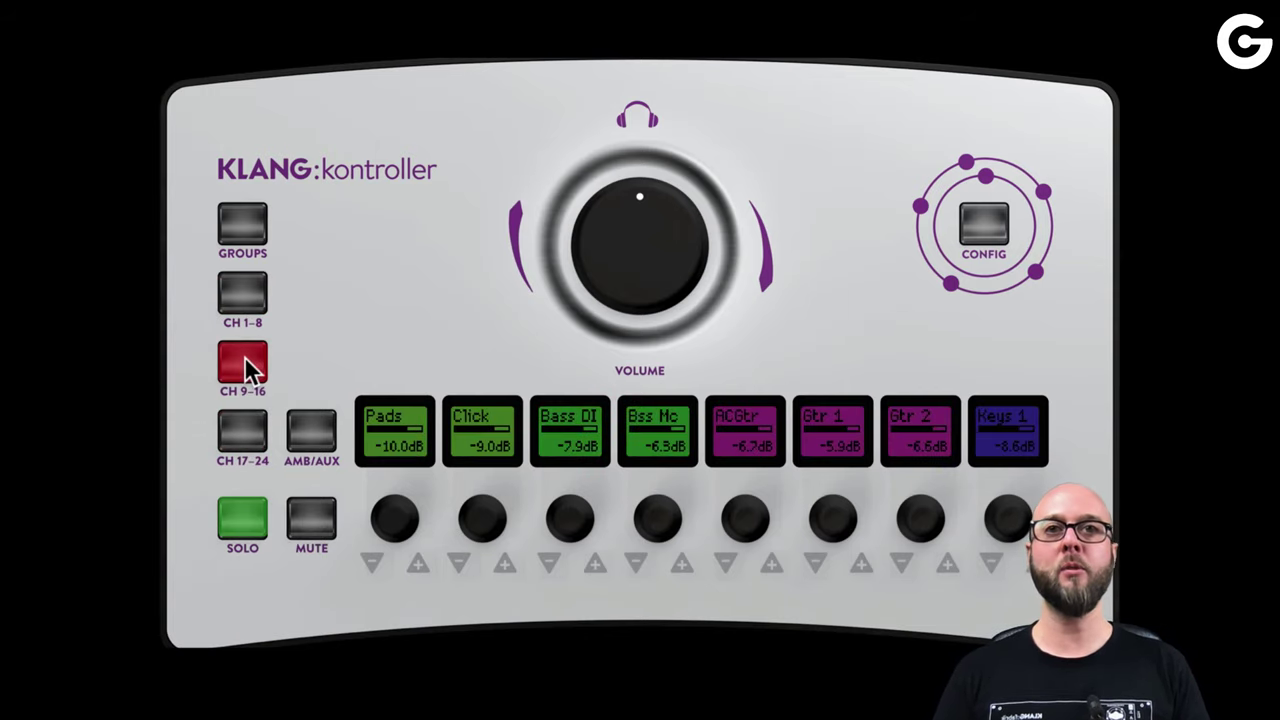
{"action": "left_click", "coordinate": [240, 300]}
{"action": "left_click", "coordinate": [227, 370]}
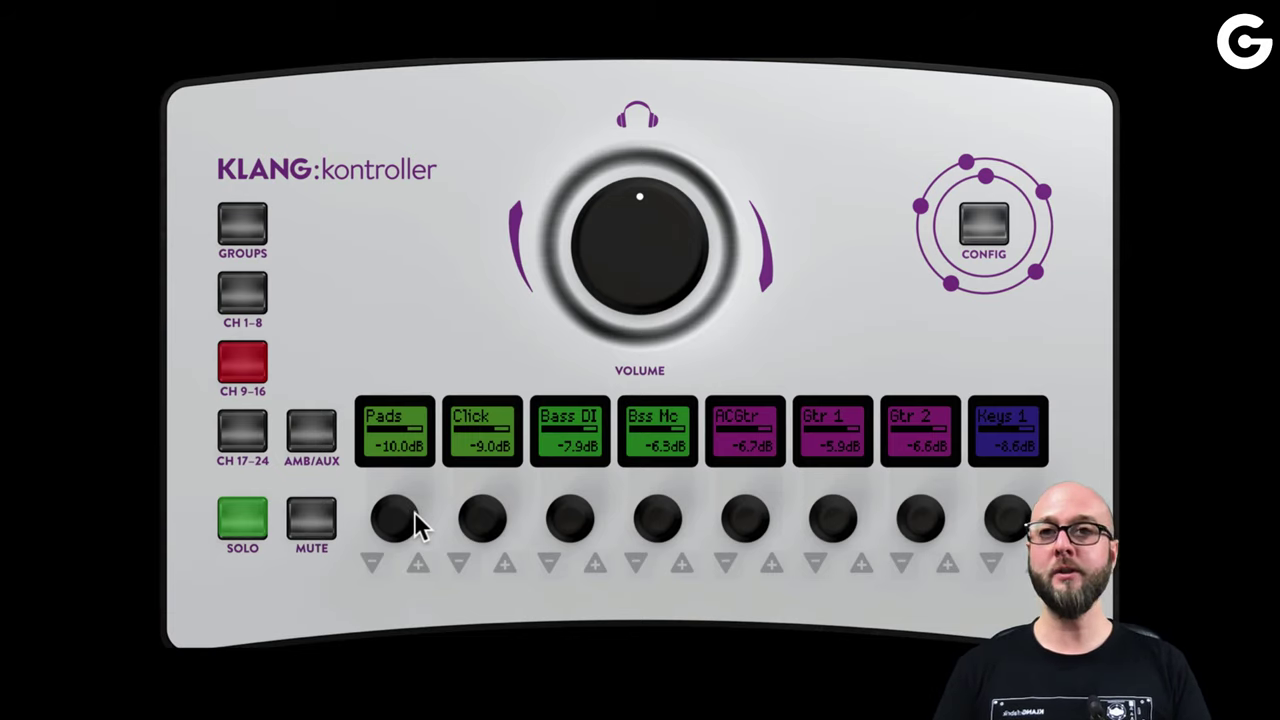
Mute the Pads, Click, Bass DI and Bss Mc channels.
{"action": "left_click", "coordinate": [313, 515]}
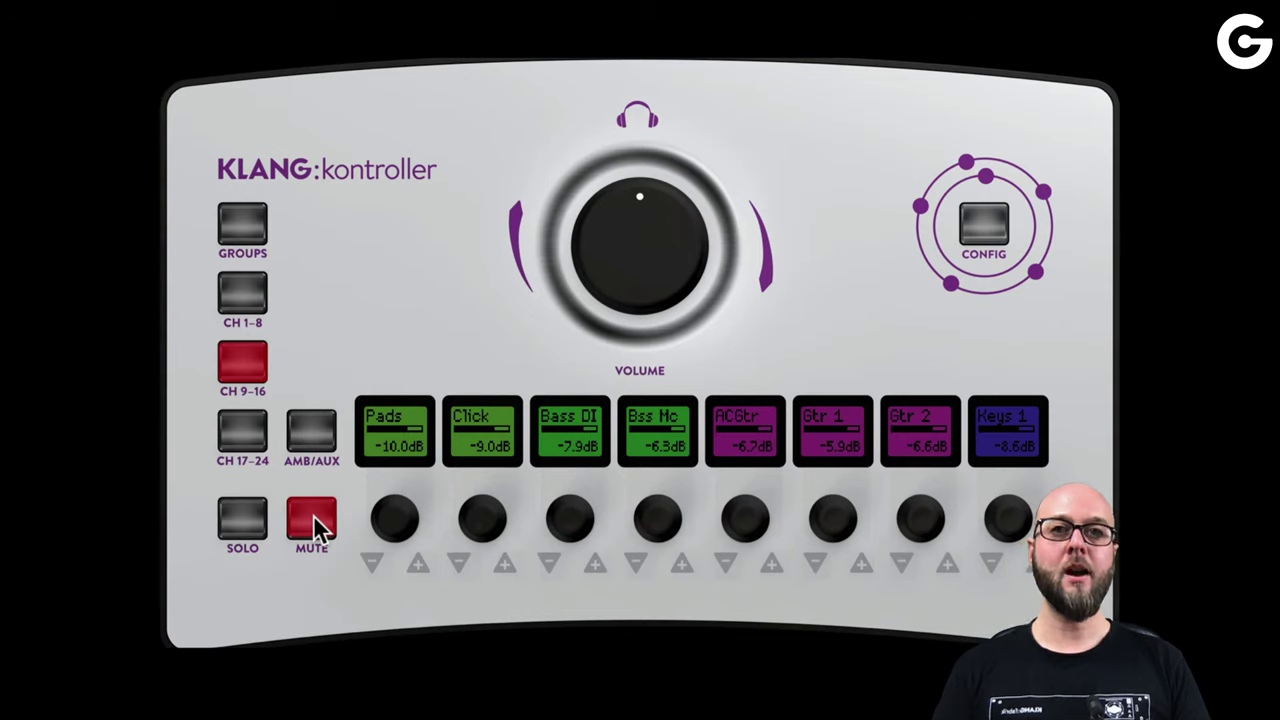
{"action": "left_click", "coordinate": [399, 528]}
{"action": "left_click", "coordinate": [484, 522]}
{"action": "left_click", "coordinate": [568, 526]}
{"action": "left_click", "coordinate": [650, 523]}
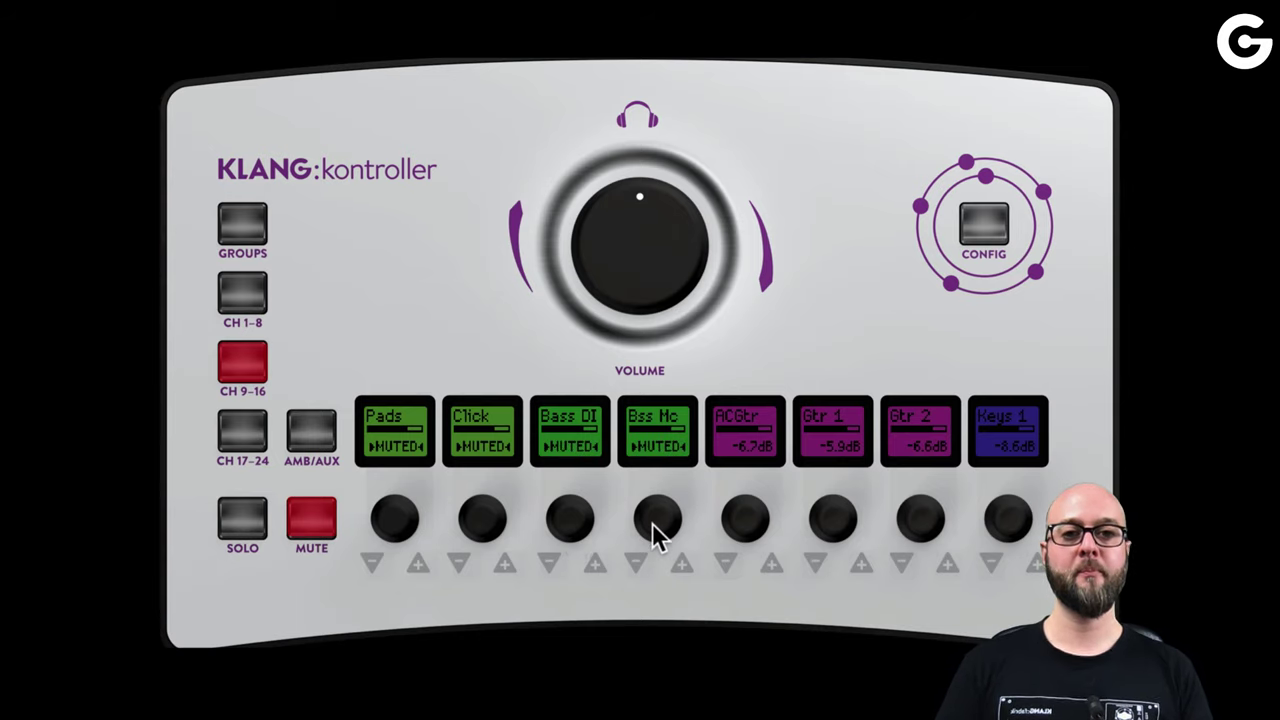
Unmute the Bss Mc, Bass DI, Click and Pads channels.
{"action": "left_click", "coordinate": [655, 520]}
{"action": "left_click", "coordinate": [567, 514]}
{"action": "left_click", "coordinate": [484, 518]}
{"action": "left_click", "coordinate": [402, 517]}
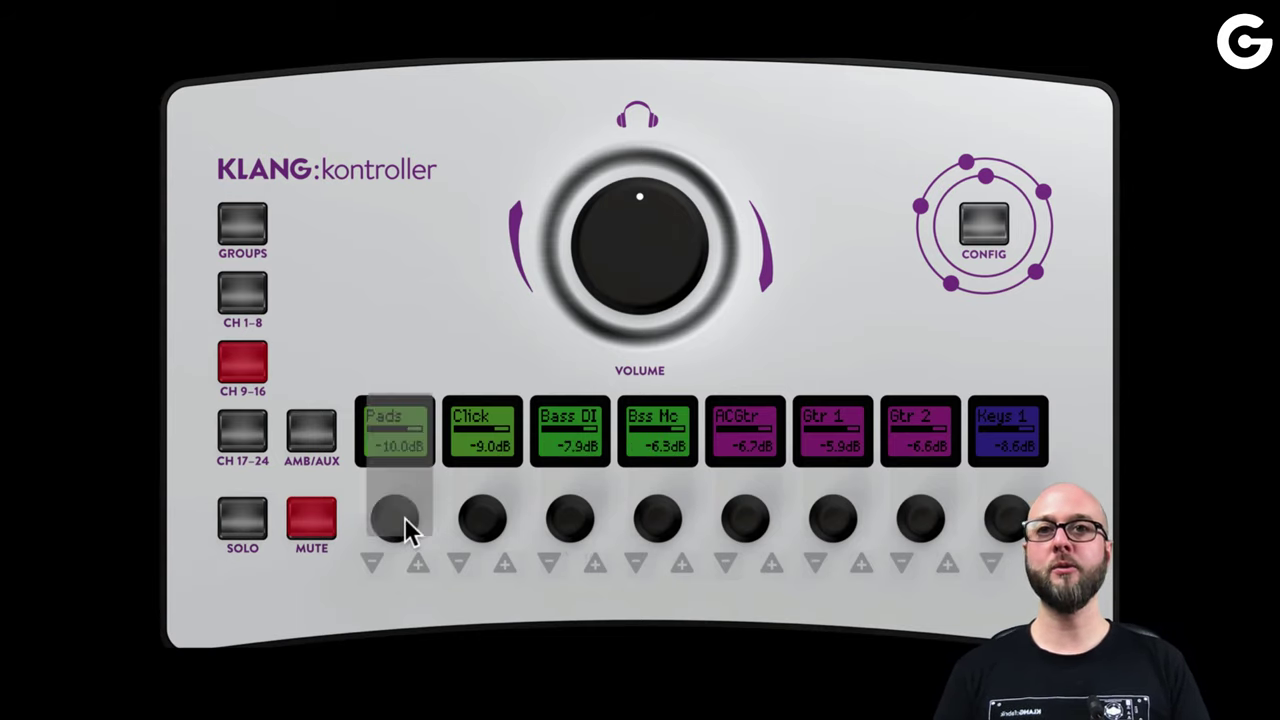
Solo the ACGtr, Gtr 1 and Gtr 2 channels.
{"action": "left_click", "coordinate": [250, 522]}
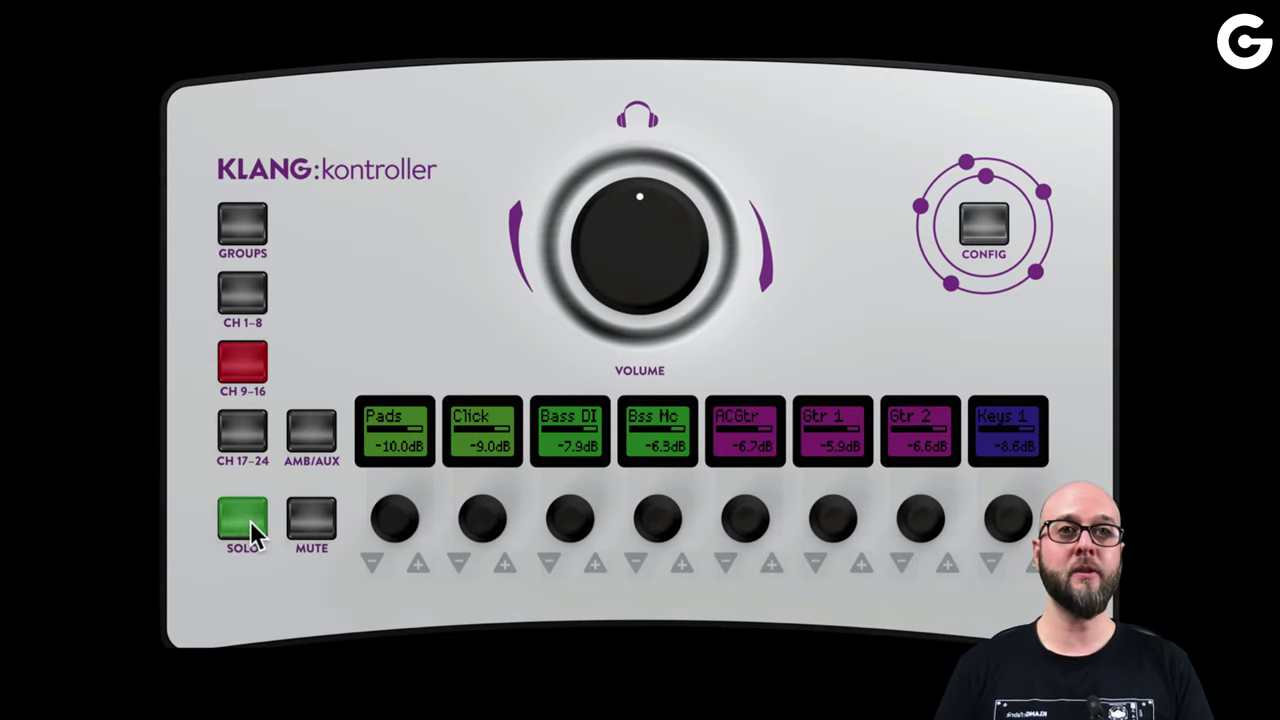
{"action": "left_click", "coordinate": [743, 520]}
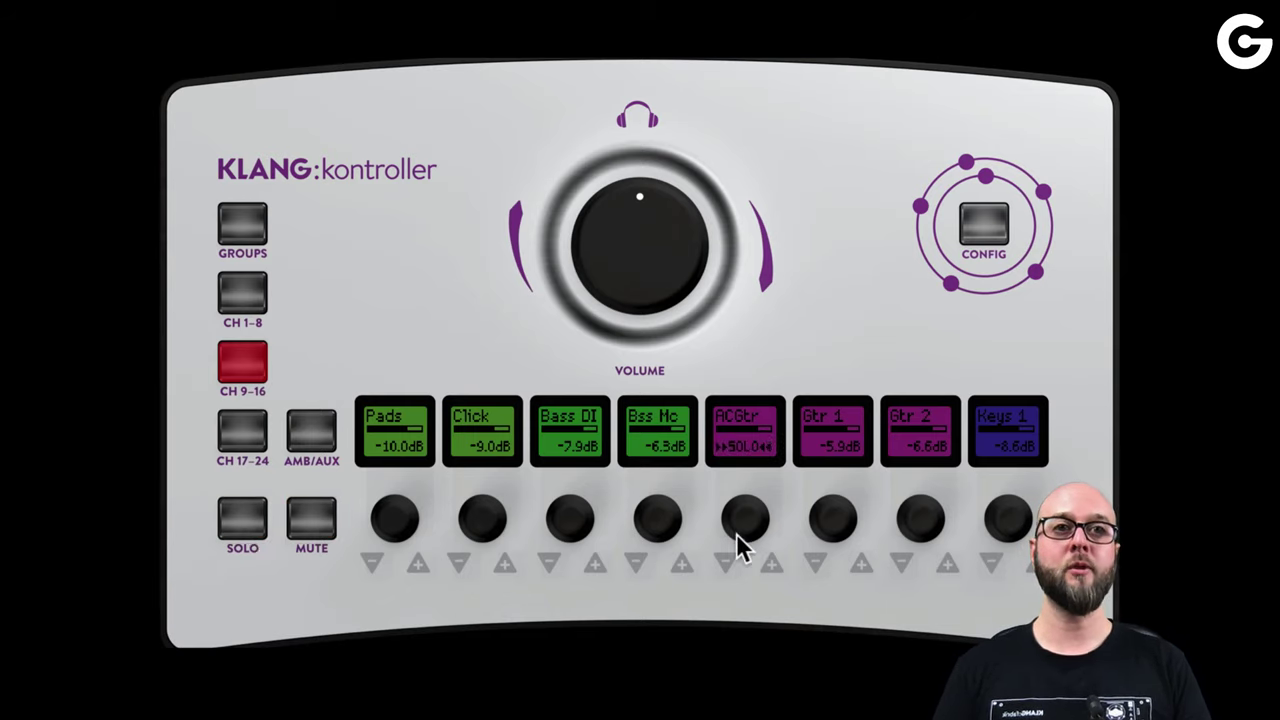
{"action": "left_click", "coordinate": [835, 522]}
{"action": "left_click", "coordinate": [915, 517]}
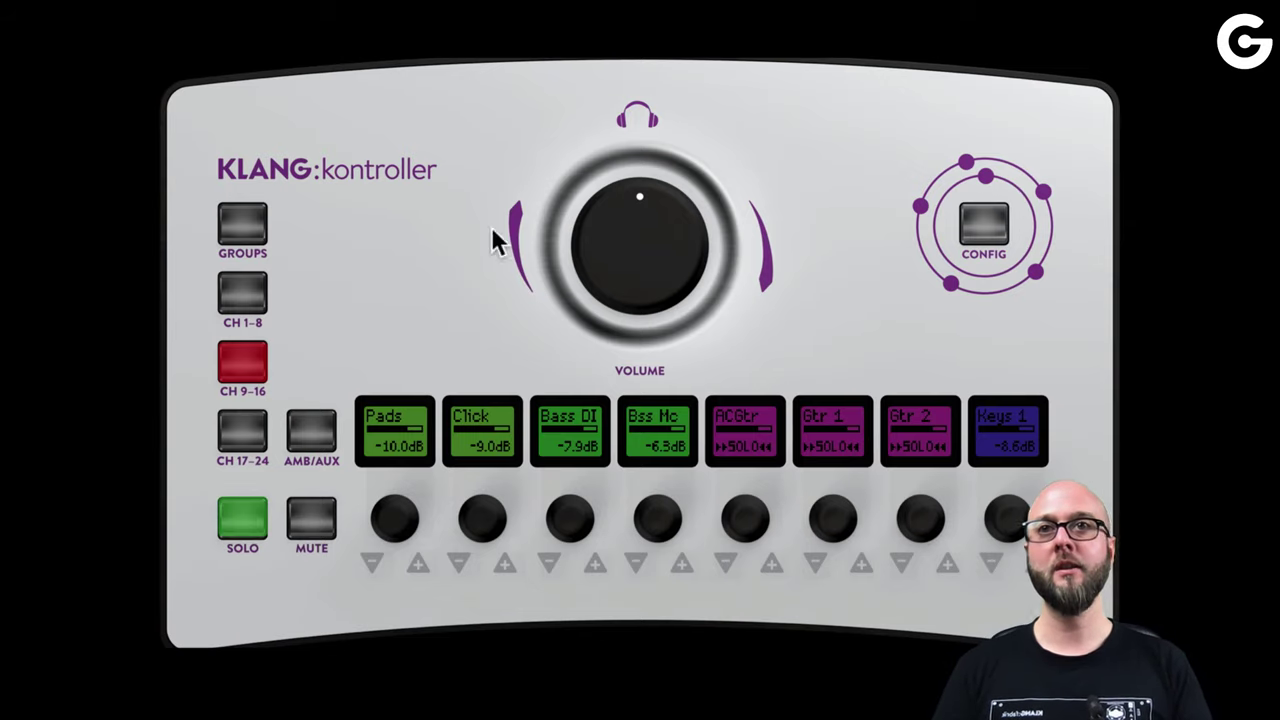
Clear all active solos from the channels 1–8 bank and return to channels 9–16.
{"action": "left_click", "coordinate": [240, 285]}
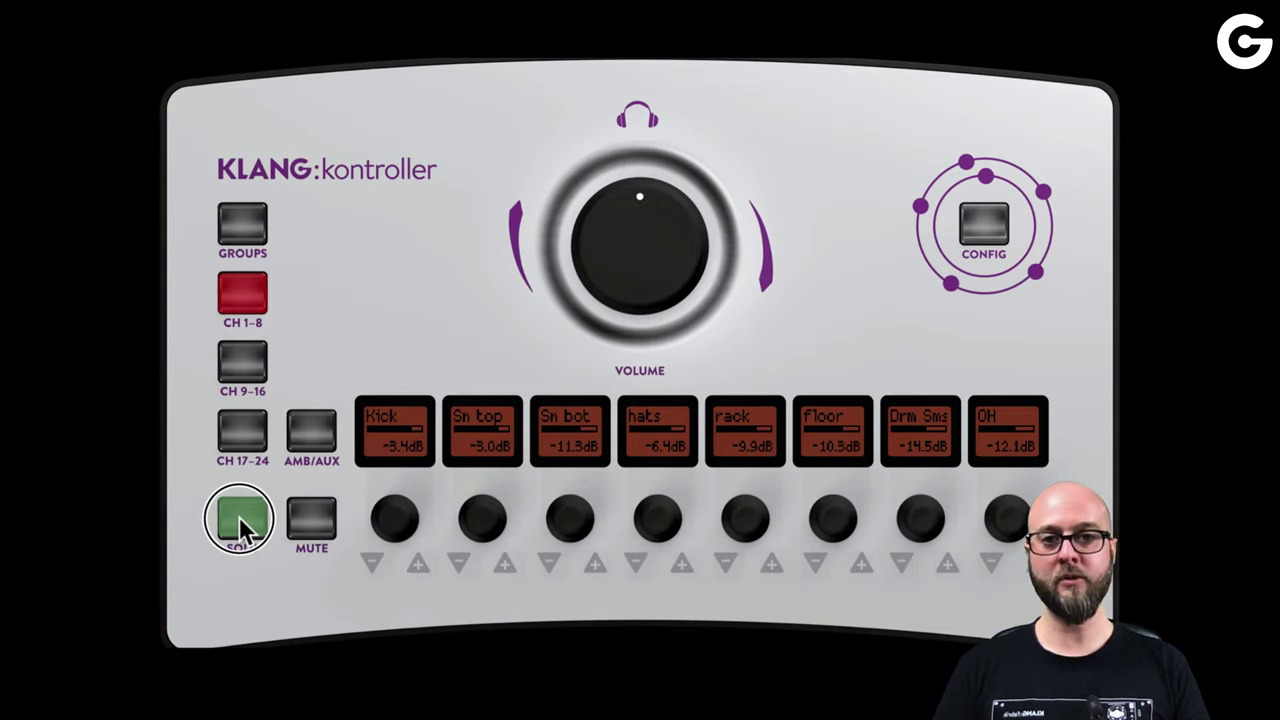
{"action": "left_click", "coordinate": [253, 360]}
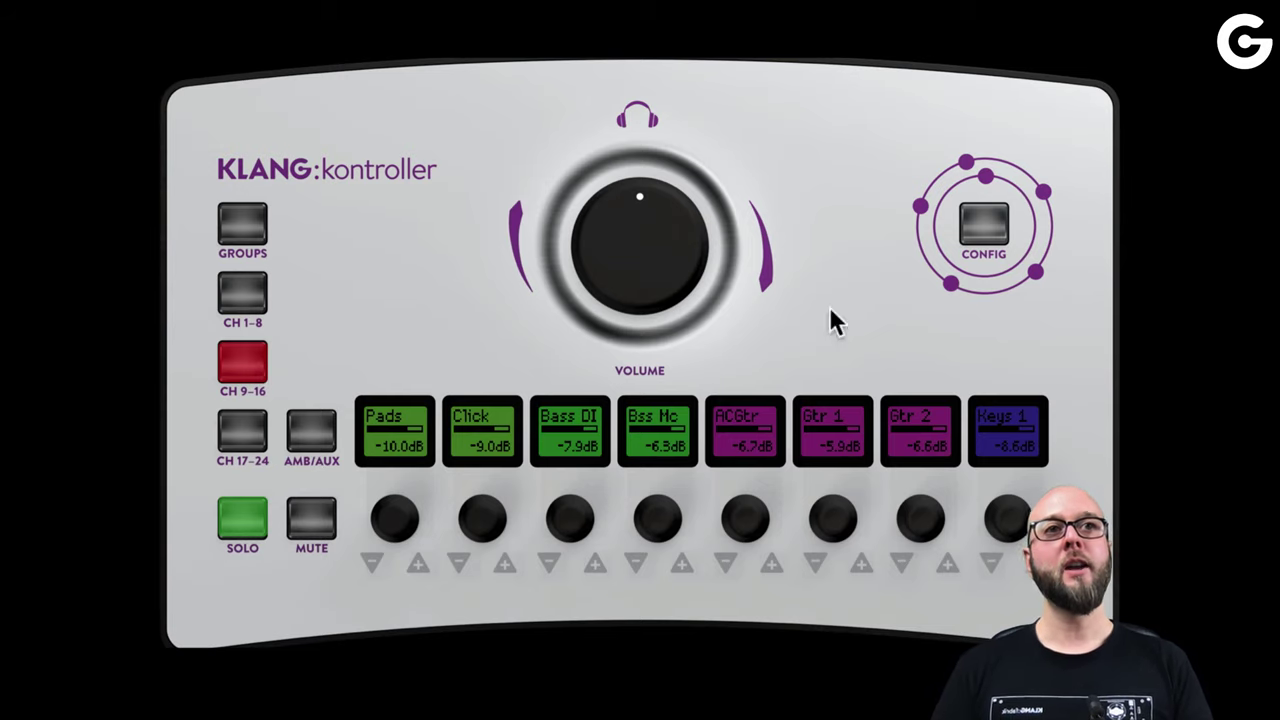
Open the Pads channel's settings and switch its pan mode to Stereo and back to 3D.
{"action": "left_click", "coordinate": [997, 226]}
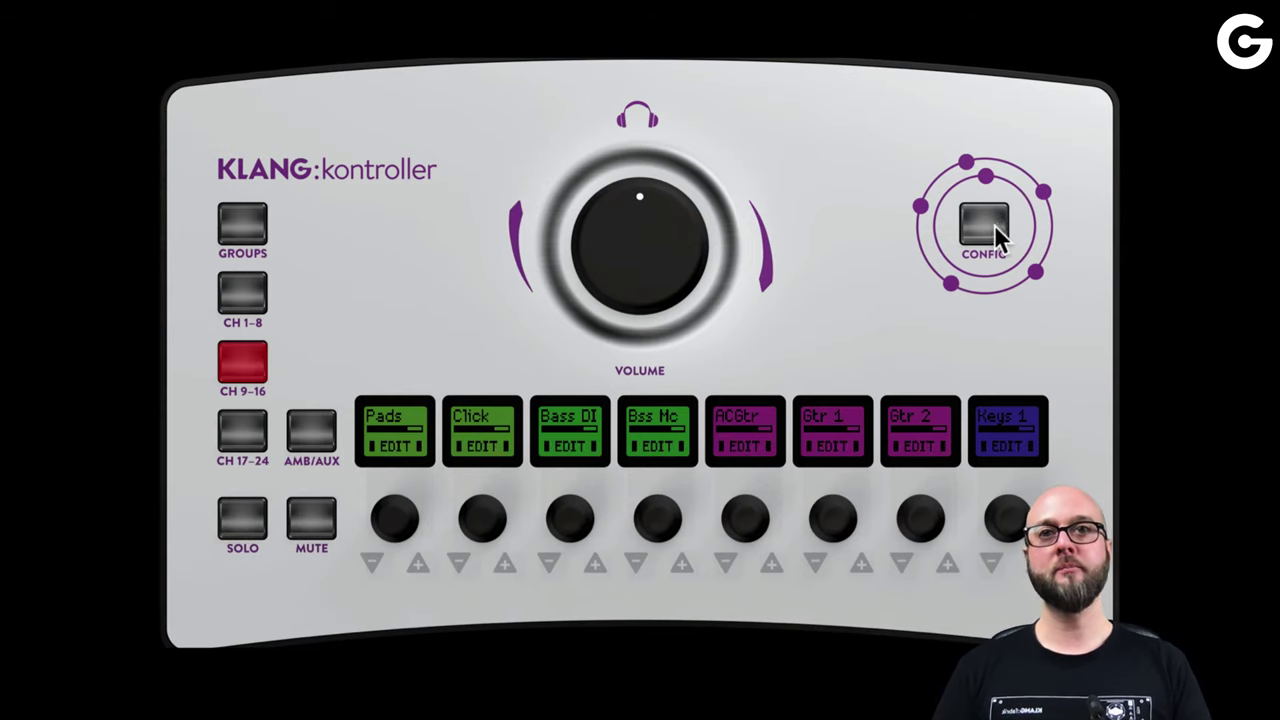
{"action": "left_click", "coordinate": [394, 524]}
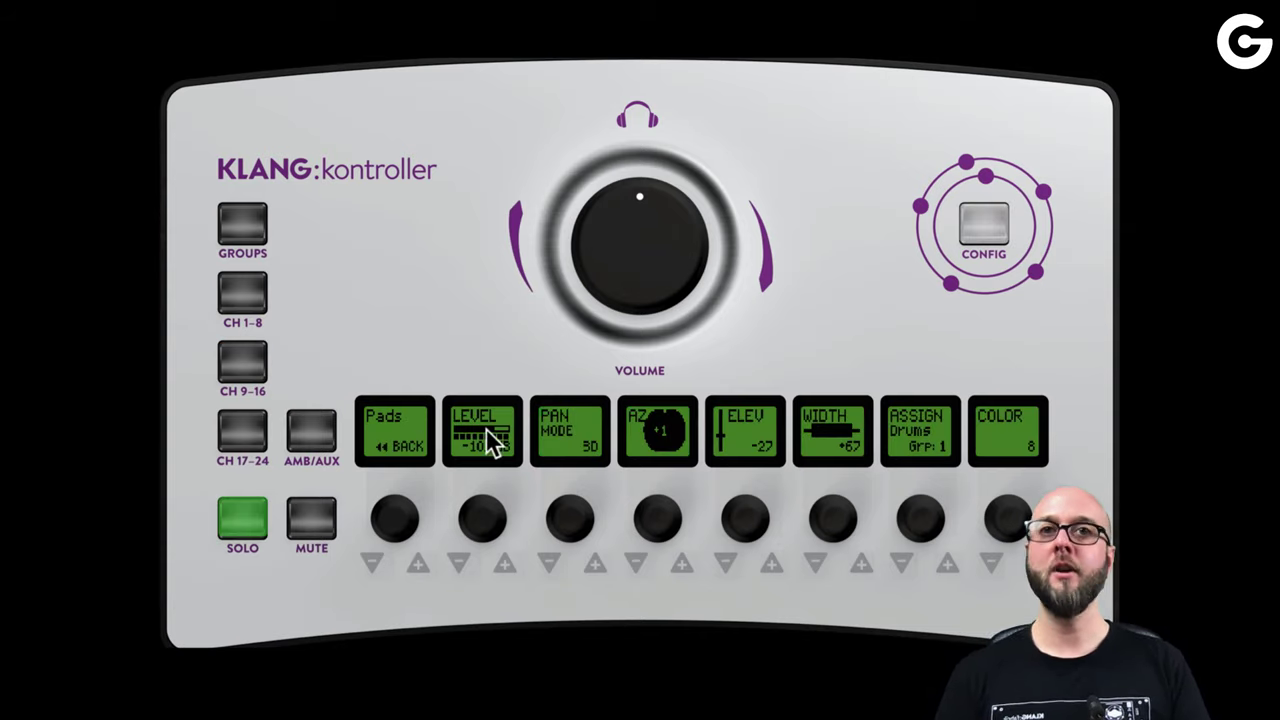
{"action": "left_click", "coordinate": [491, 515]}
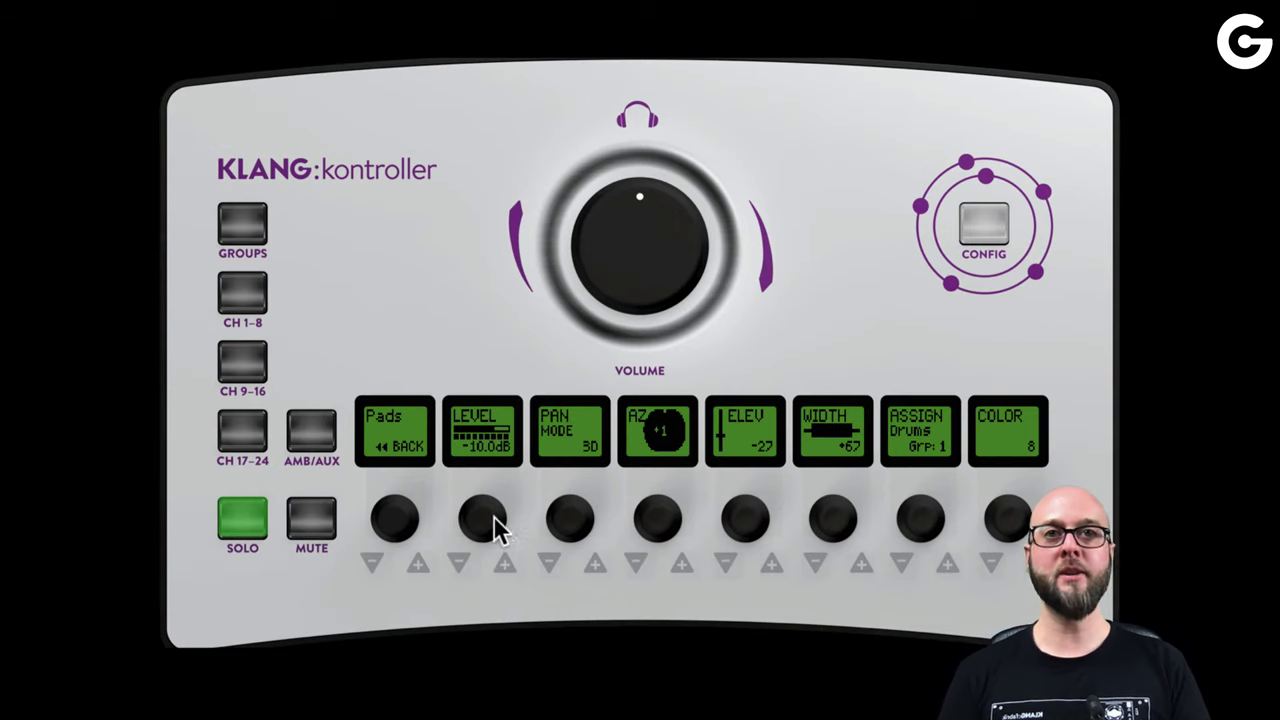
{"action": "left_click", "coordinate": [550, 563]}
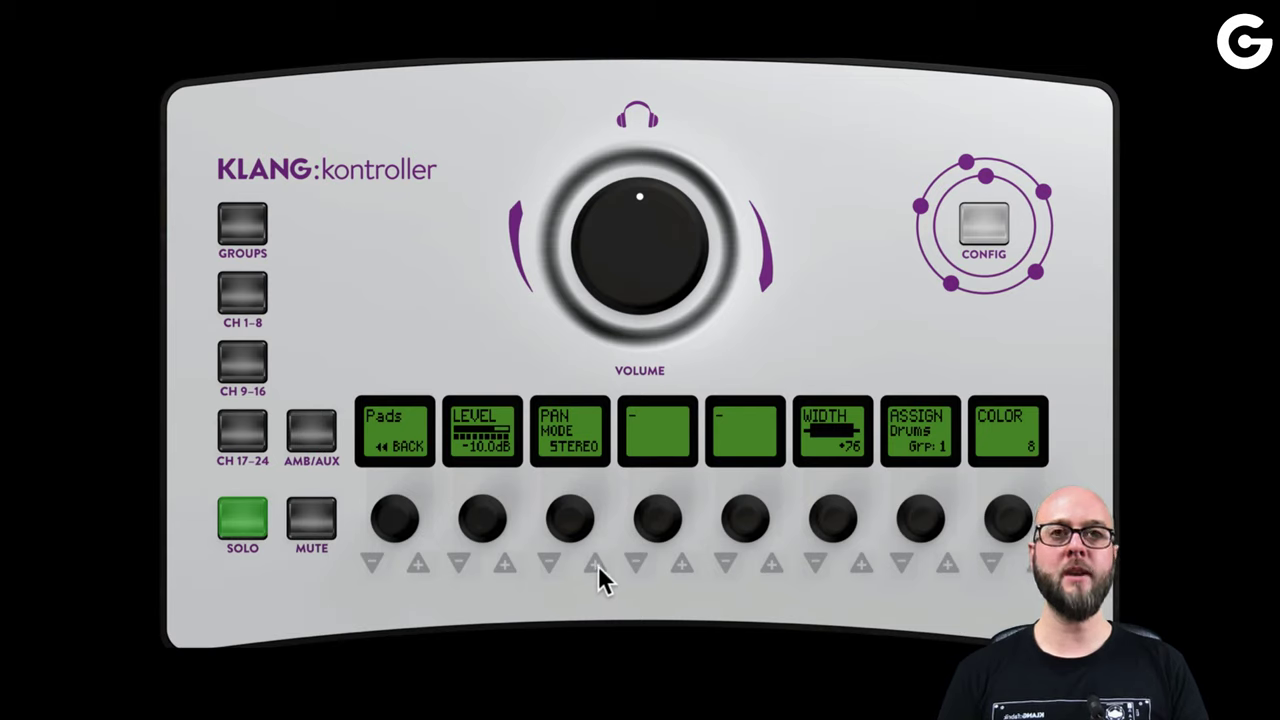
{"action": "left_click", "coordinate": [596, 565]}
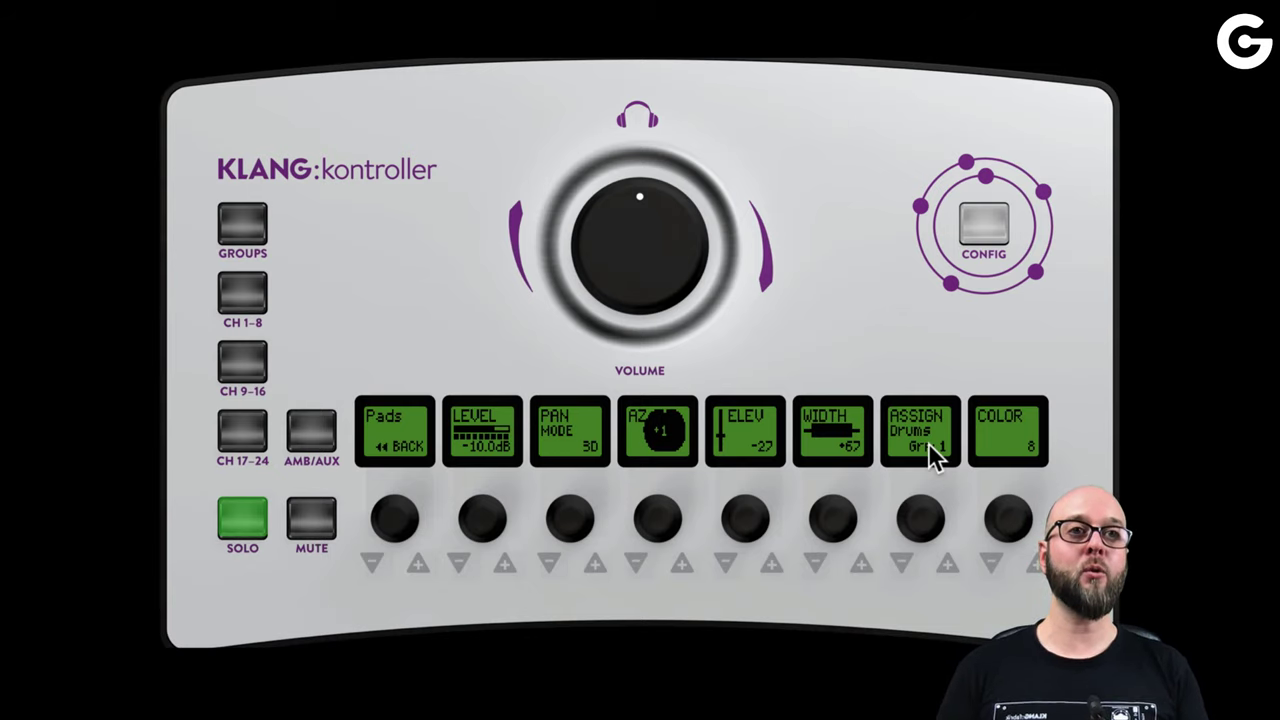
Try different colours for the Pads channel, including 4 and 7, and leave the channel configuration.
{"action": "left_click", "coordinate": [991, 563]}
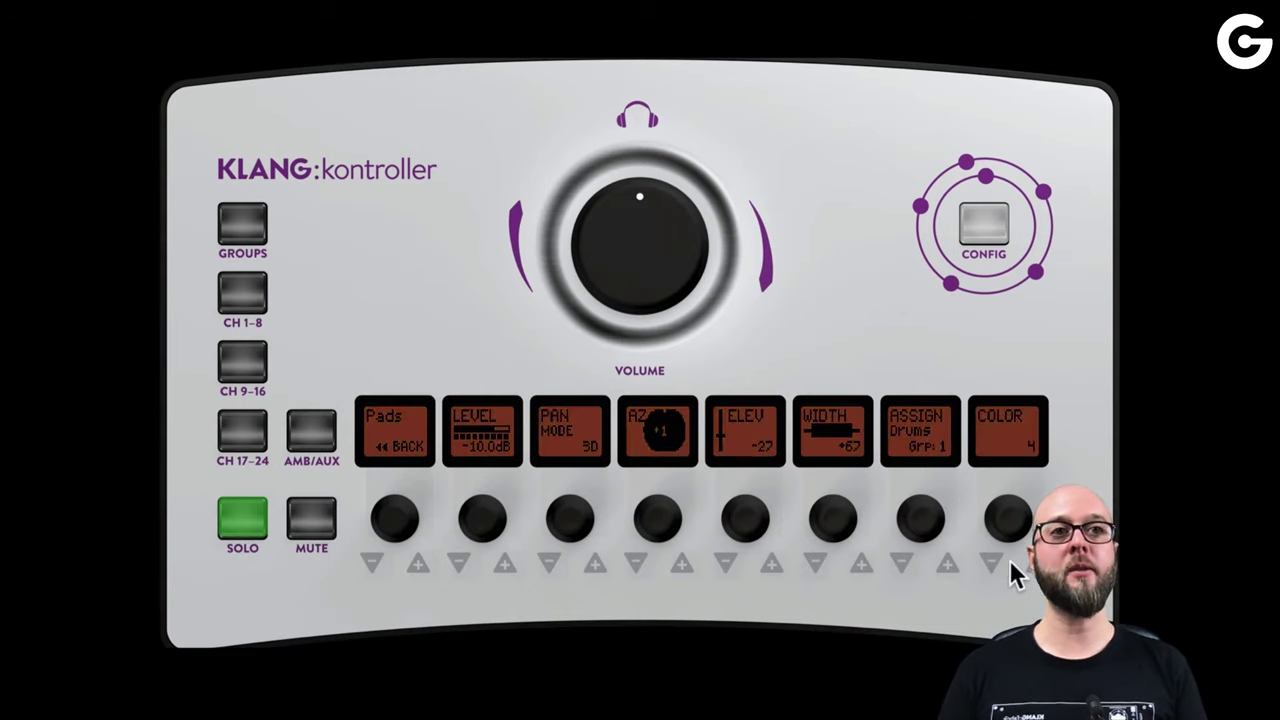
{"action": "left_click", "coordinate": [1033, 563]}
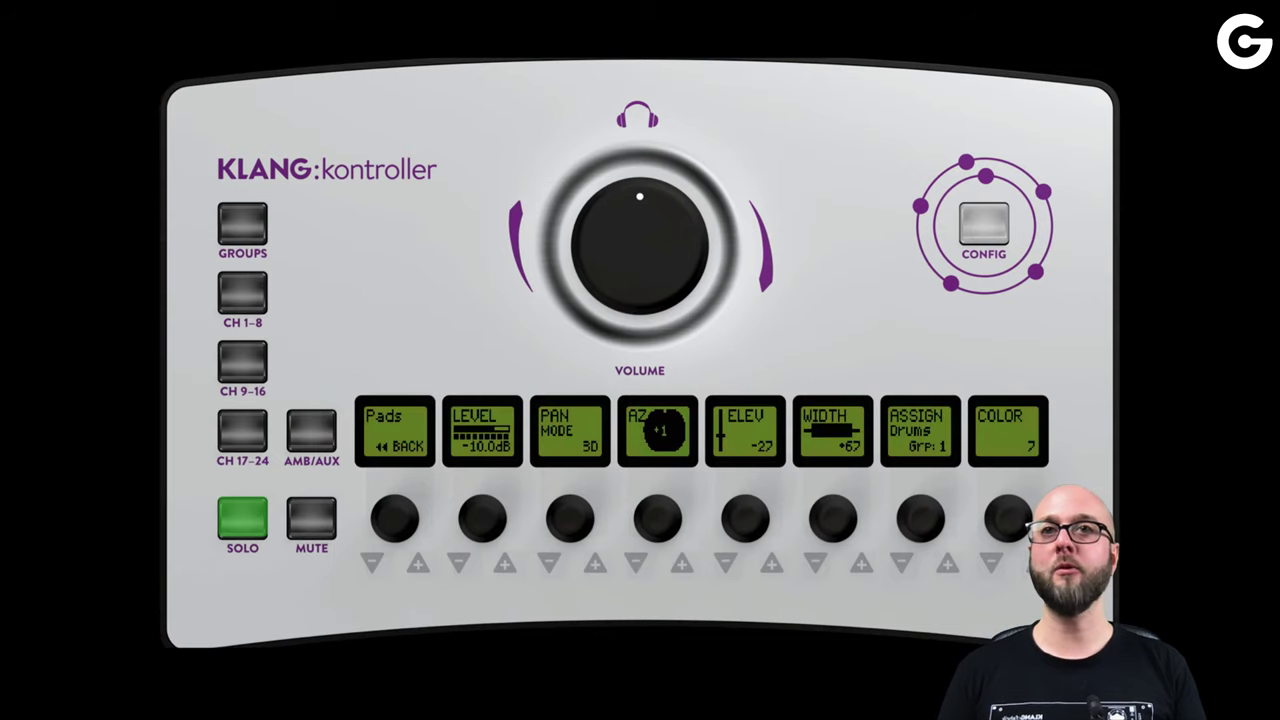
{"action": "left_click", "coordinate": [990, 223]}
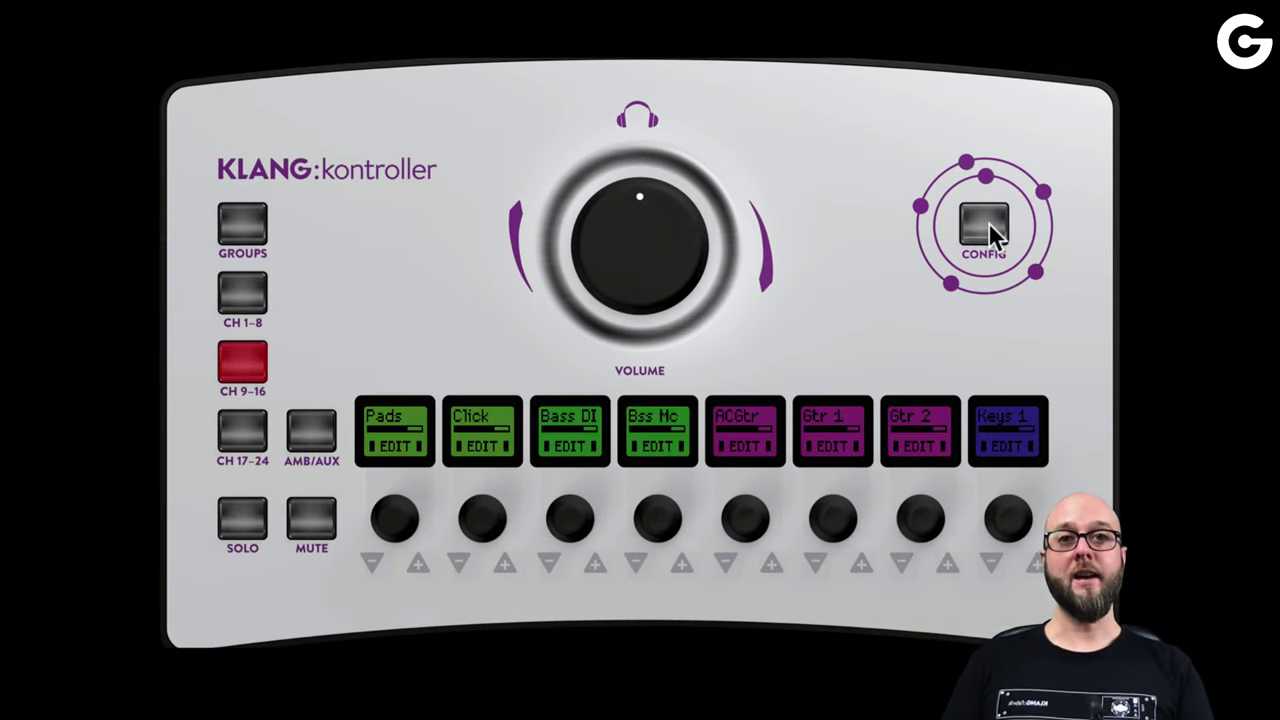
{"action": "left_click", "coordinate": [988, 222]}
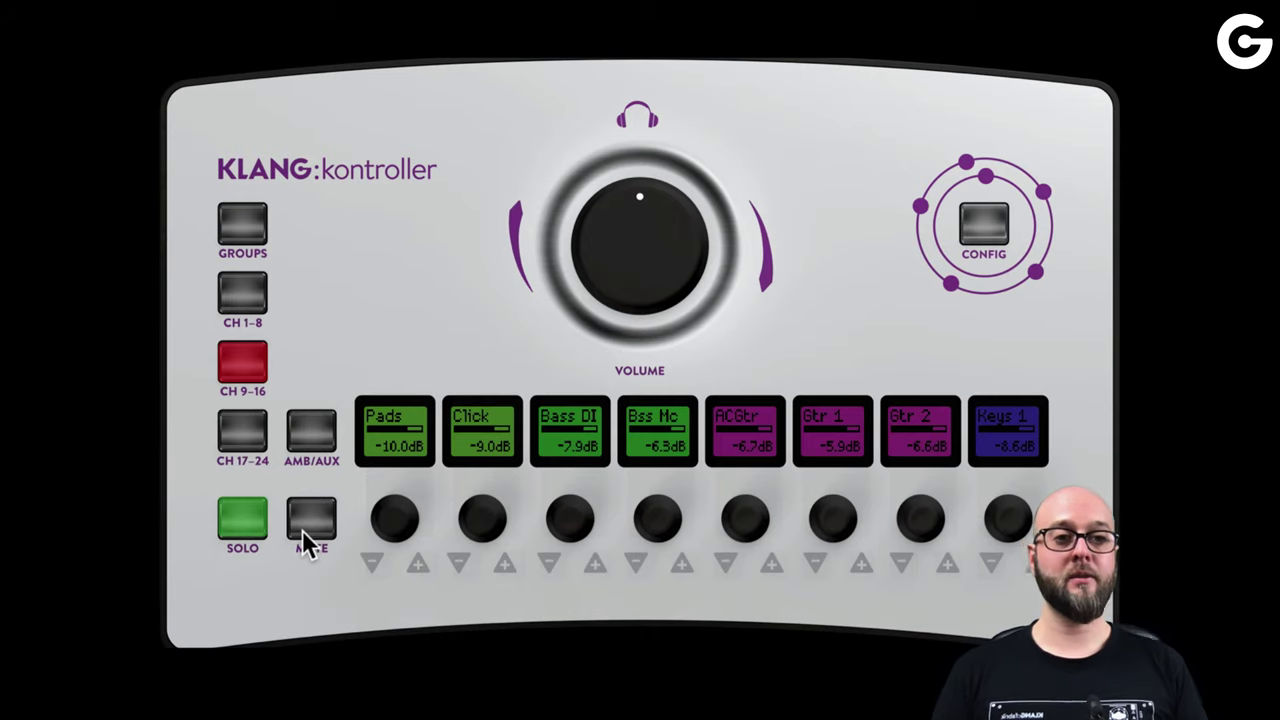
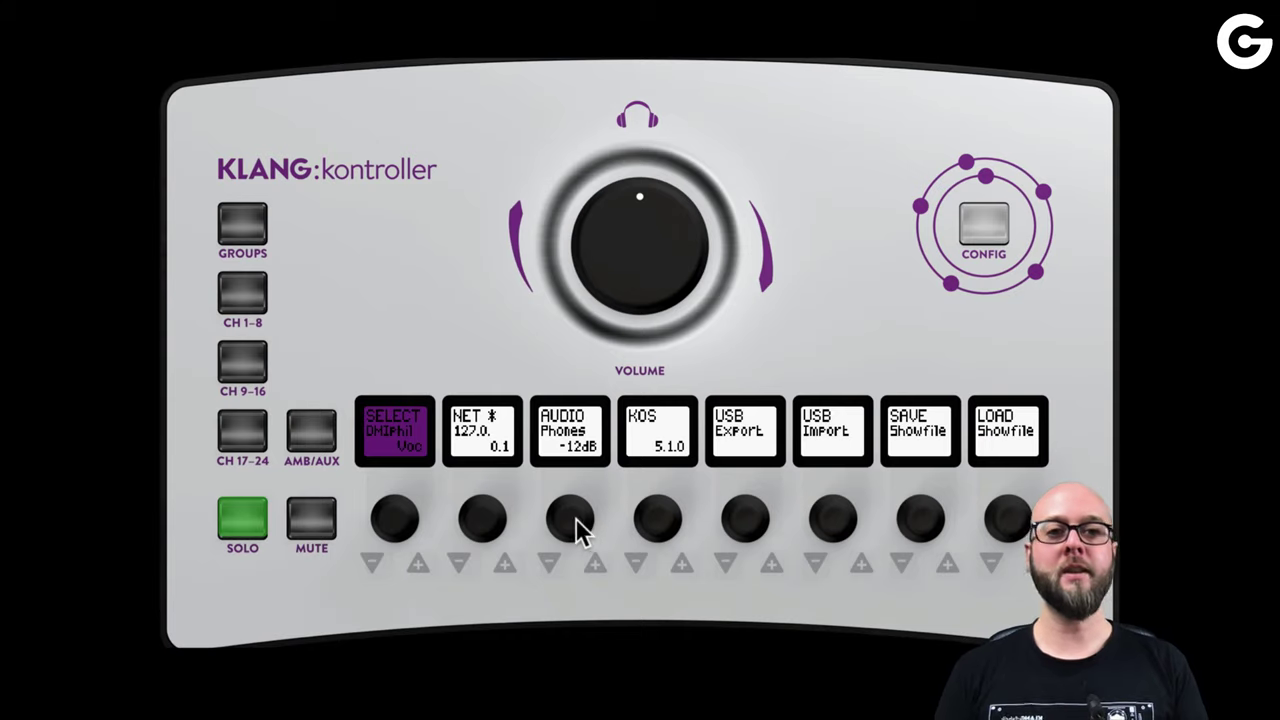
Examine the headphone level and Dante Follow options in the audio settings and return to the system configuration.
{"action": "left_click", "coordinate": [576, 518]}
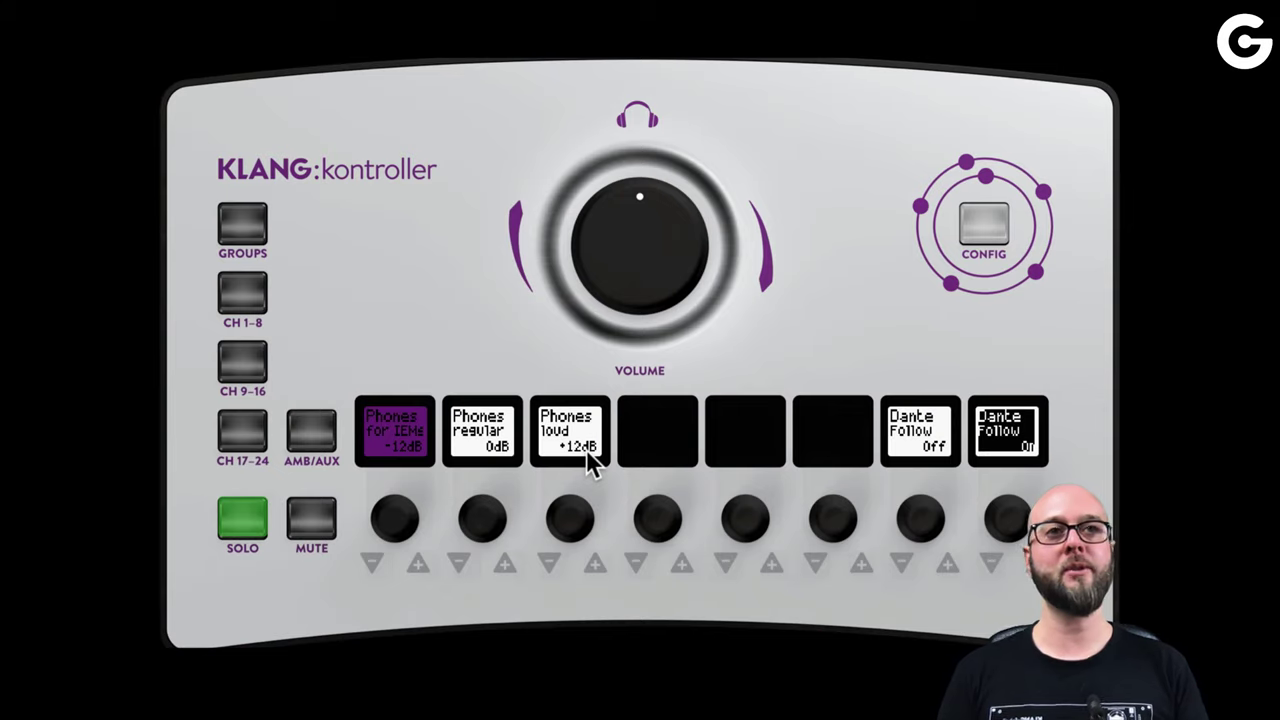
{"action": "left_click", "coordinate": [990, 228]}
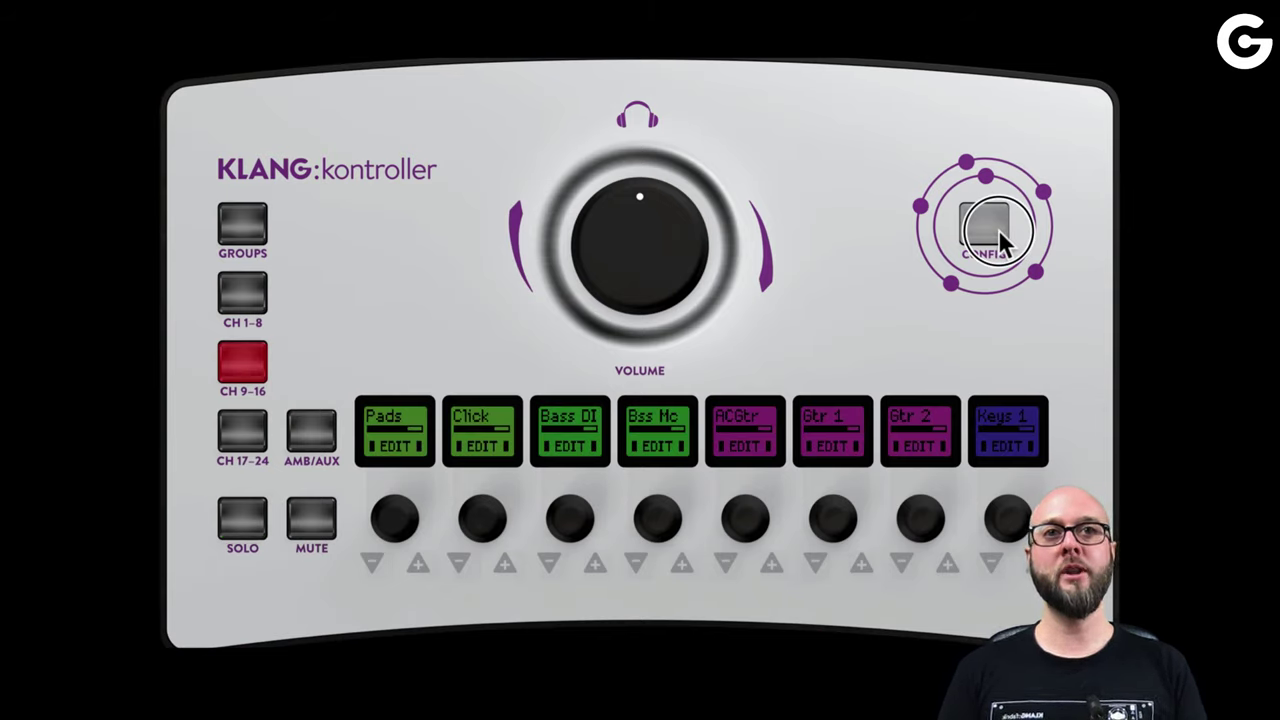
{"action": "left_click", "coordinate": [998, 229]}
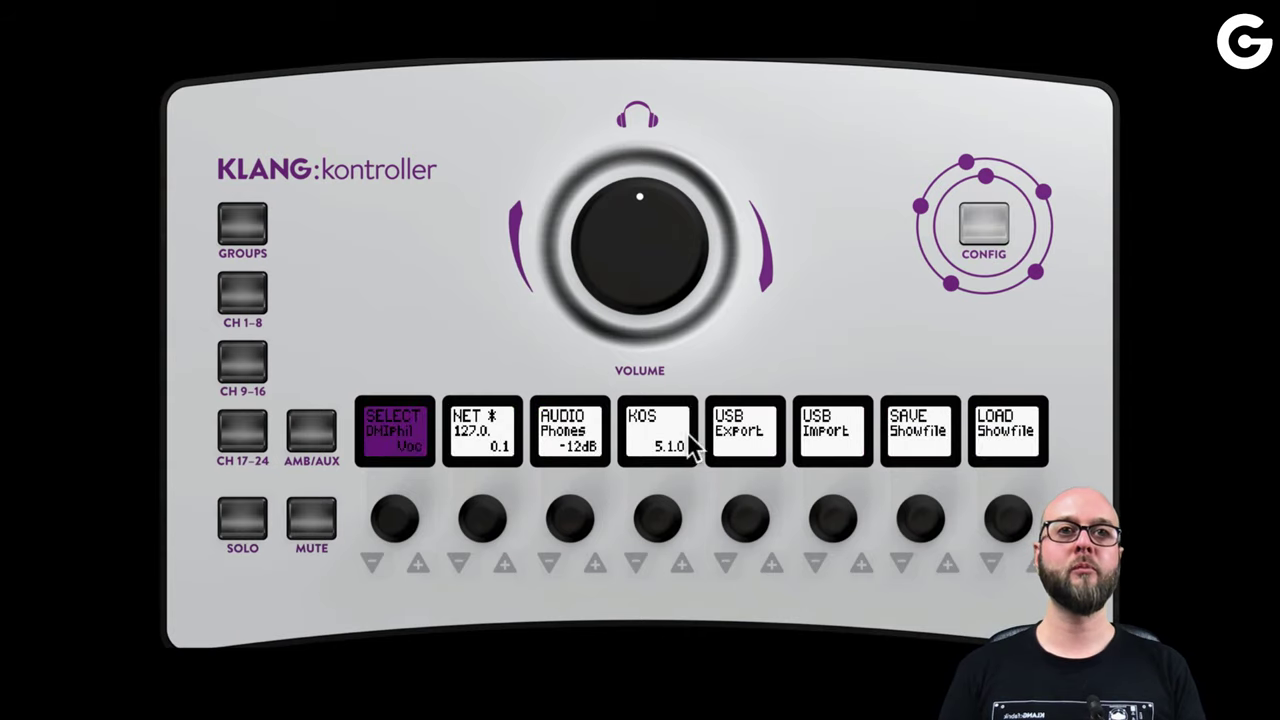